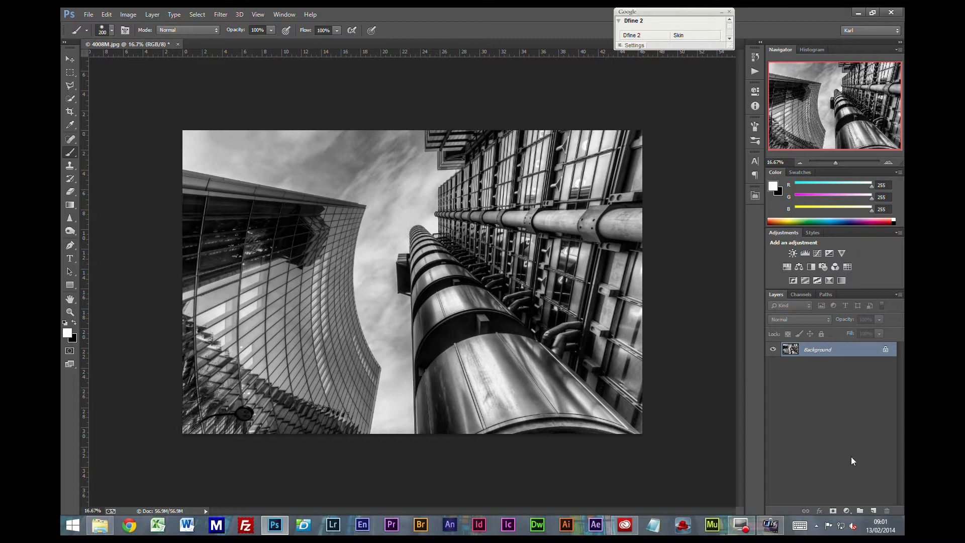
Add a new layer above the Background, fill it with 50% Gray and set its blend mode to Soft Light.
left_click(871, 512)
left_click(793, 354)
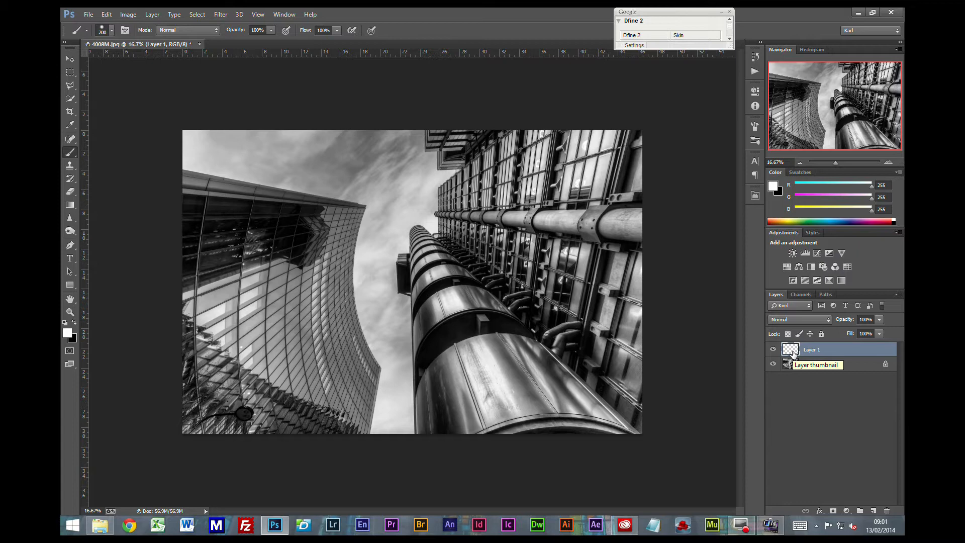
key("shift+F5")
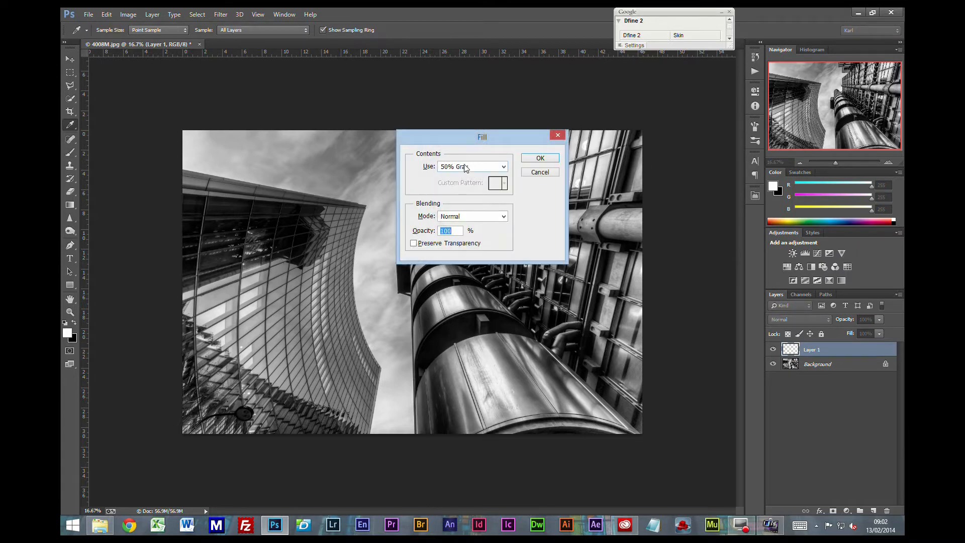
left_click(538, 158)
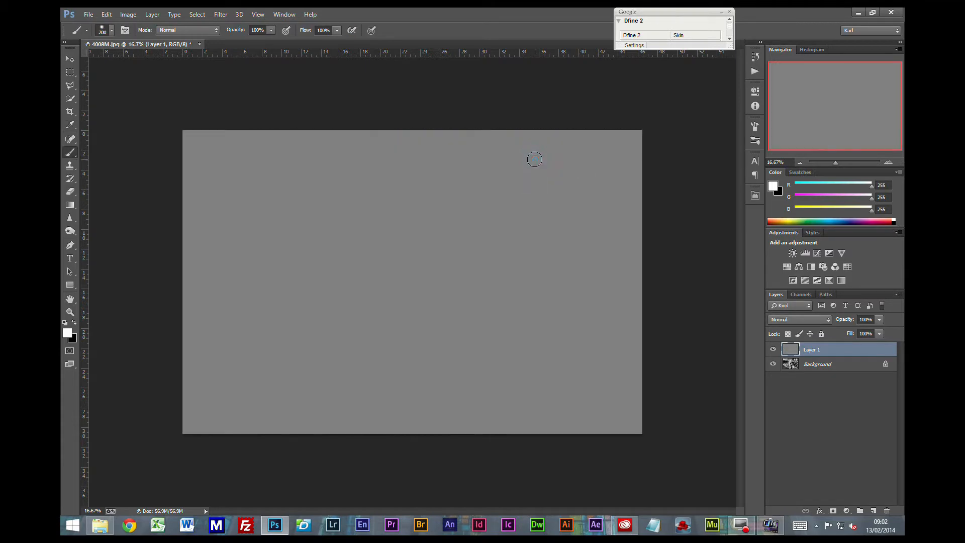
left_click(799, 320)
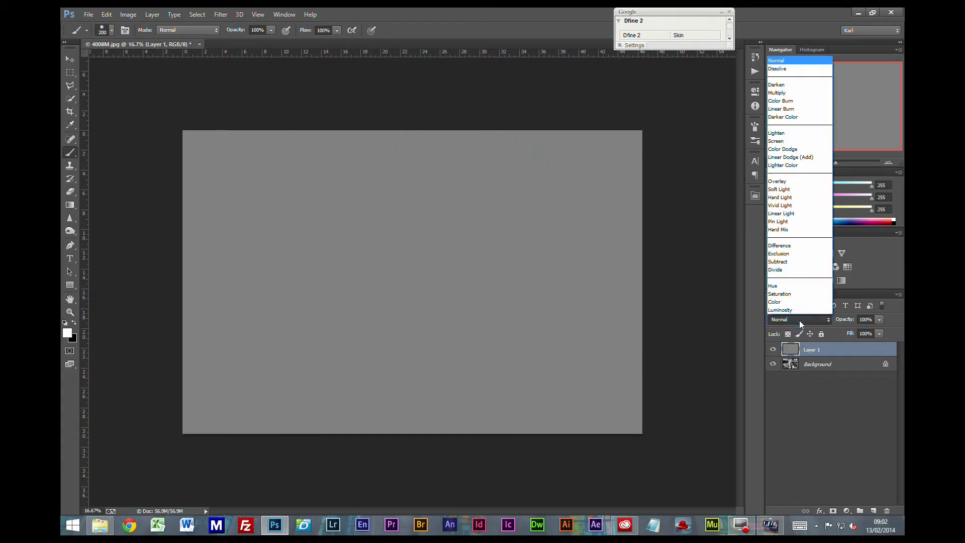
left_click(799, 189)
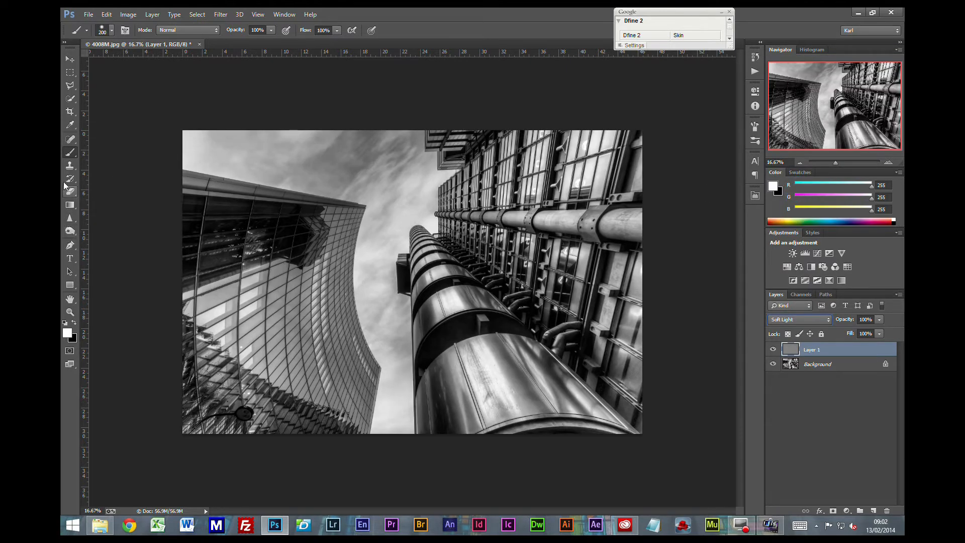
Darken the metal tower's bands and shaded edges with the Burn Tool, using the Shadows range at 6% exposure.
left_click(70, 233)
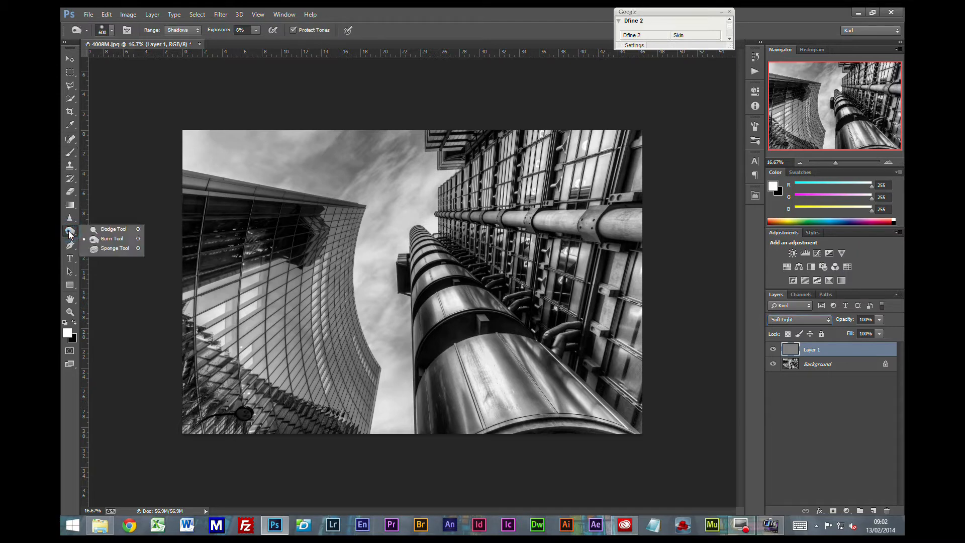
left_click(116, 239)
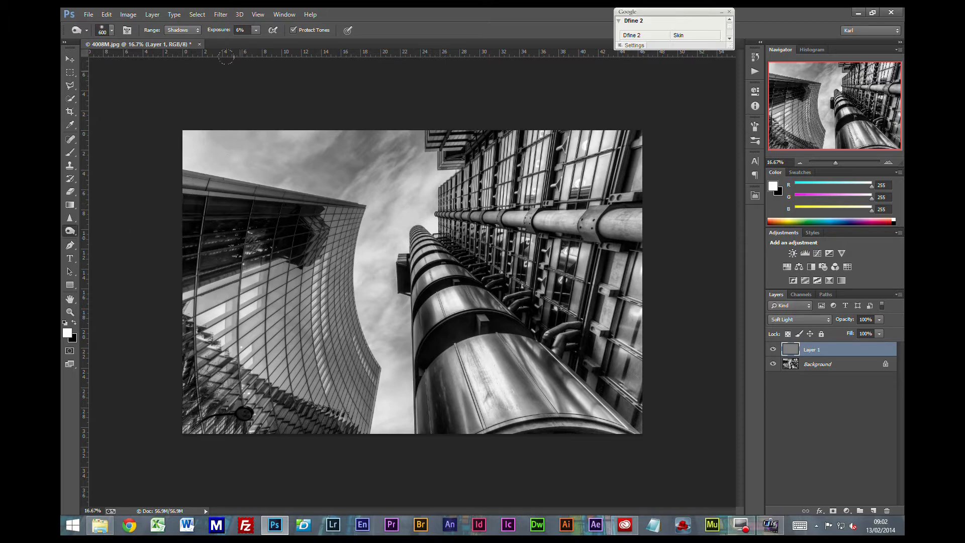
left_click(180, 29)
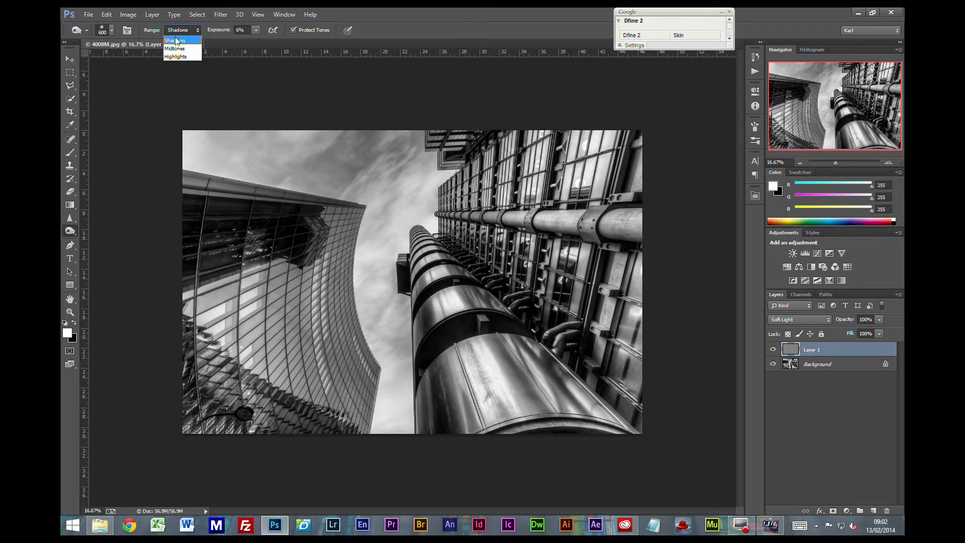
left_click(176, 42)
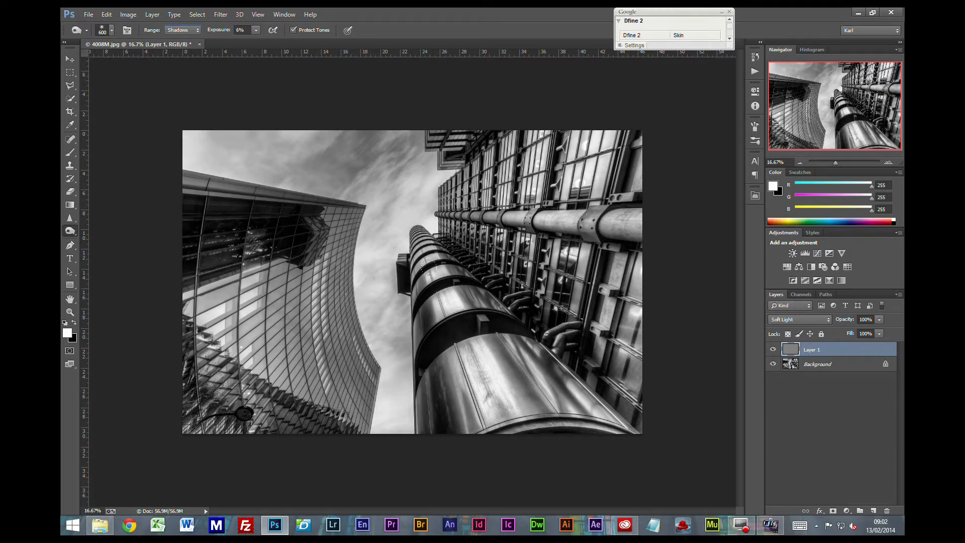
left_click(418, 300)
left_click(453, 269)
left_click(468, 266)
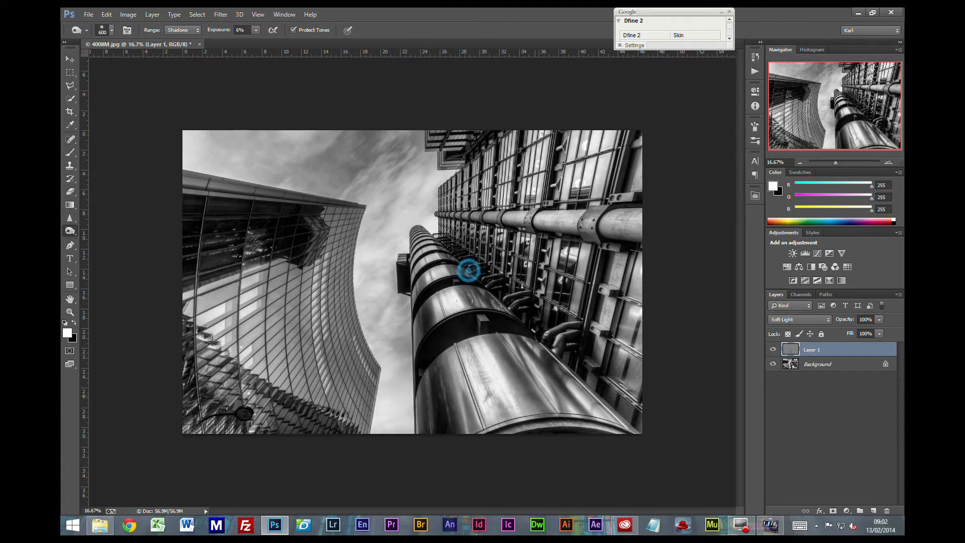
left_click(477, 323)
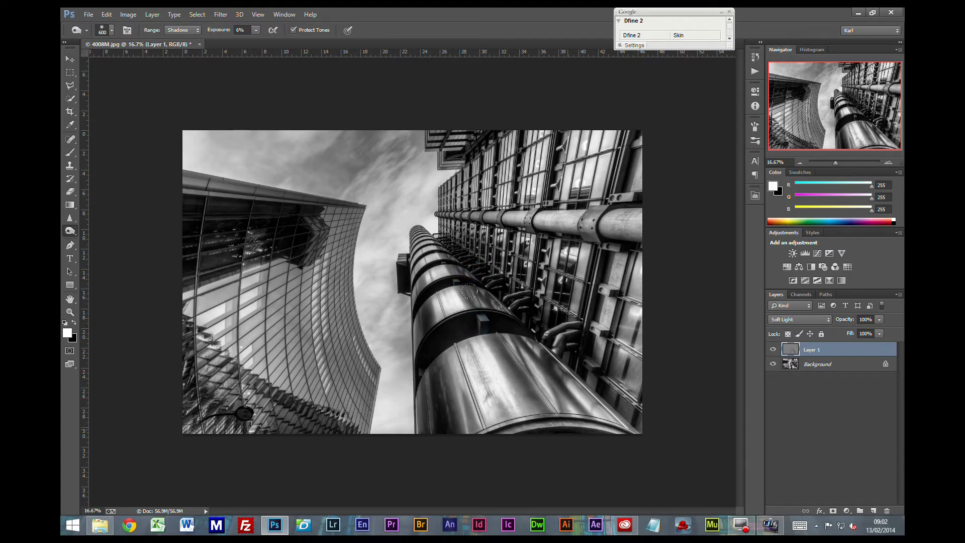
left_click(542, 385)
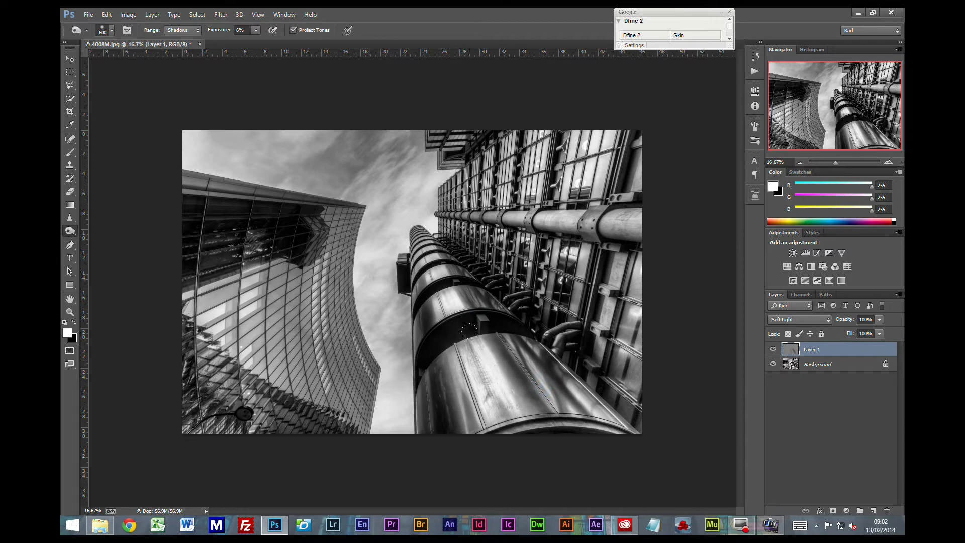
left_click(421, 316)
left_click(430, 271)
left_click(426, 279)
left_click(421, 295)
left_click(424, 318)
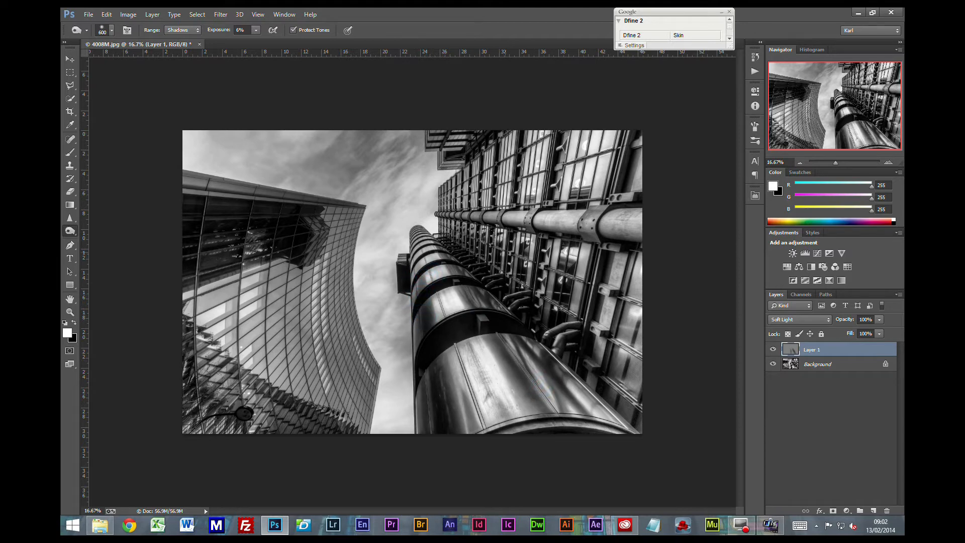
Burn the shadows along the pipework beside the tower, the glass building's upper edge and the nearby sky.
left_click_drag(513, 281, 648, 378)
left_click(494, 238)
left_click(499, 269)
left_click(181, 224)
left_click(366, 138)
left_click(423, 260)
left_click(535, 311)
Enlarge the burn brush to 900 and darken the sky between the two buildings.
left_click(399, 159)
key("bracketright")
key("bracketright")
left_click(408, 147)
key("bracketright")
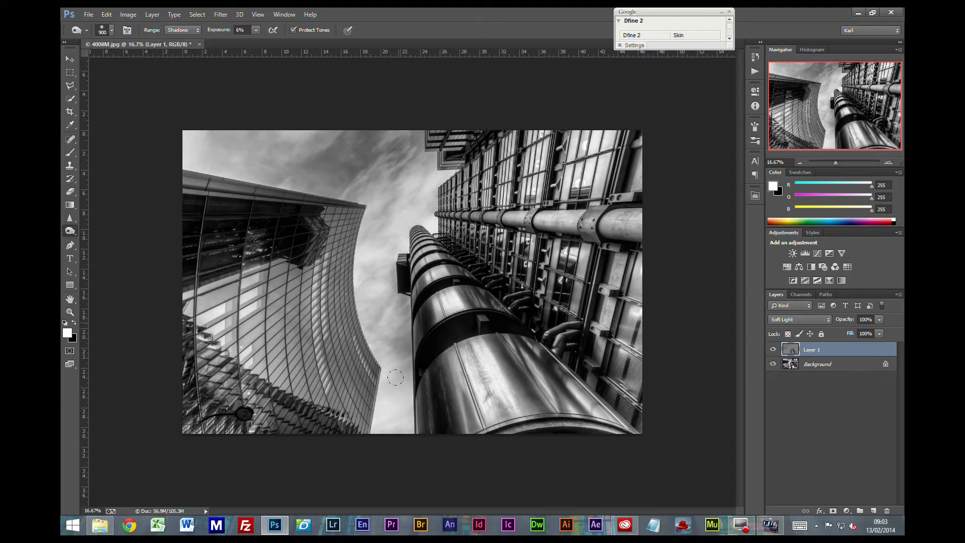
Reduce the burn brush to 500 and smaller, and darken the shadows along the metal tower up to its tip.
left_click(502, 315)
key("bracketleft")
key("bracketleft")
key("bracketleft")
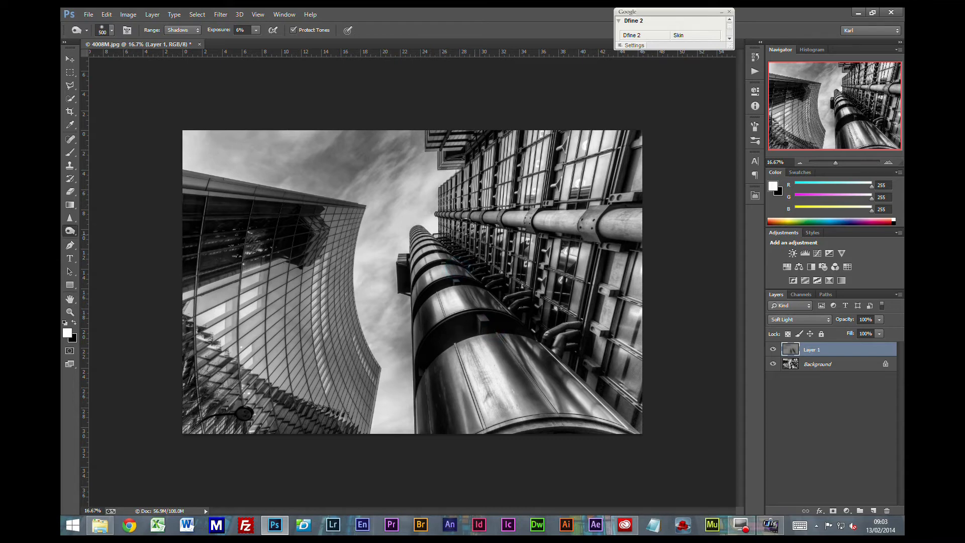
key("bracketleft")
key("bracketleft")
left_click(445, 223)
key("bracketleft")
Set the burn brush size to 800 and darken the glass building's upper part and the sky above it.
key("bracketright")
key("bracketright")
key("bracketright")
key("bracketright")
key("bracketright")
key("bracketright")
key("bracketright")
key("bracketright")
key("bracketright")
key("bracketleft")
key("bracketleft")
key("bracketleft")
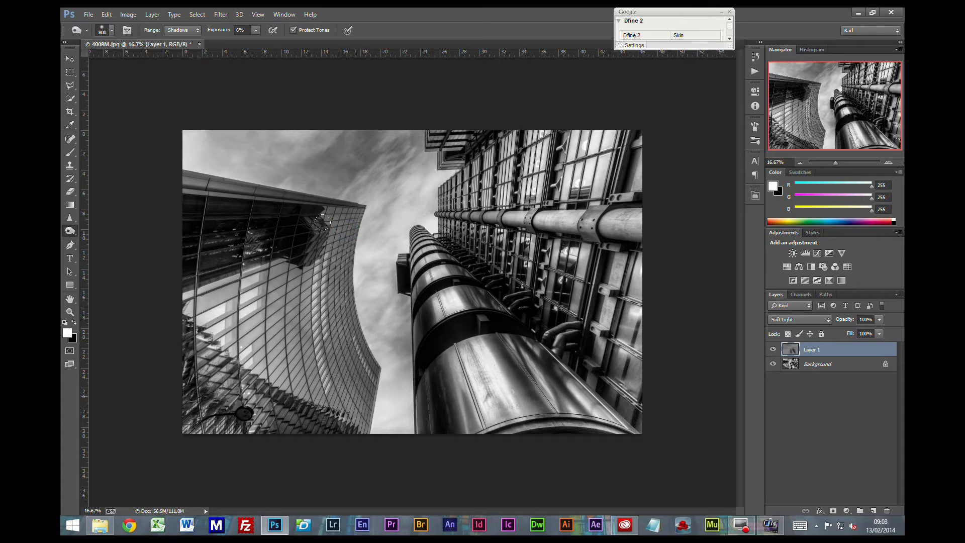
mouse_move(323, 223)
left_mouse_down()
mouse_move(340, 231)
mouse_move(329, 268)
mouse_move(356, 393)
mouse_move(328, 246)
mouse_move(339, 244)
mouse_move(377, 370)
mouse_move(387, 339)
mouse_move(403, 355)
mouse_move(394, 370)
mouse_move(448, 375)
mouse_move(388, 297)
mouse_move(407, 166)
mouse_move(291, 156)
left_mouse_up()
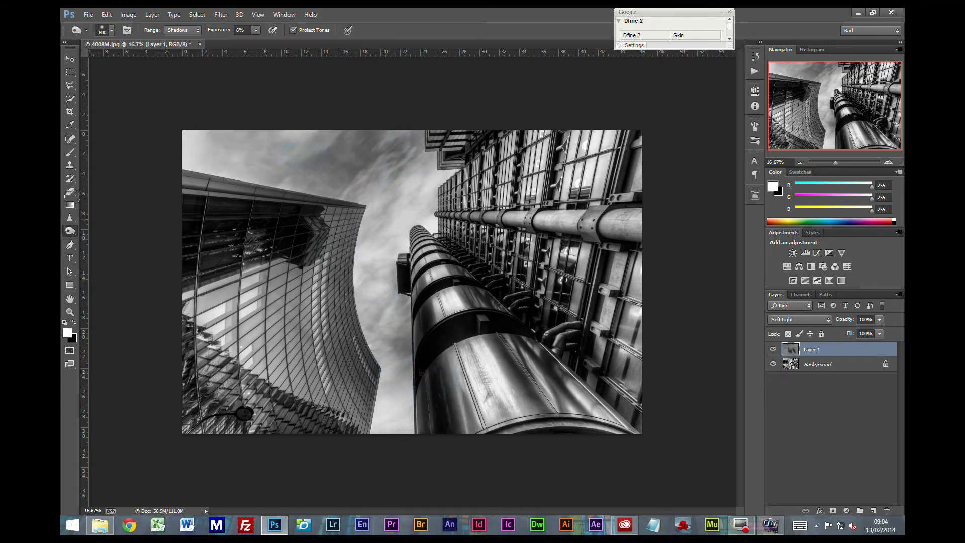
Brighten the large horizontal pipe and the curved glass facade with the Dodge Tool, using the Highlights range at 5% exposure.
right_click(72, 232)
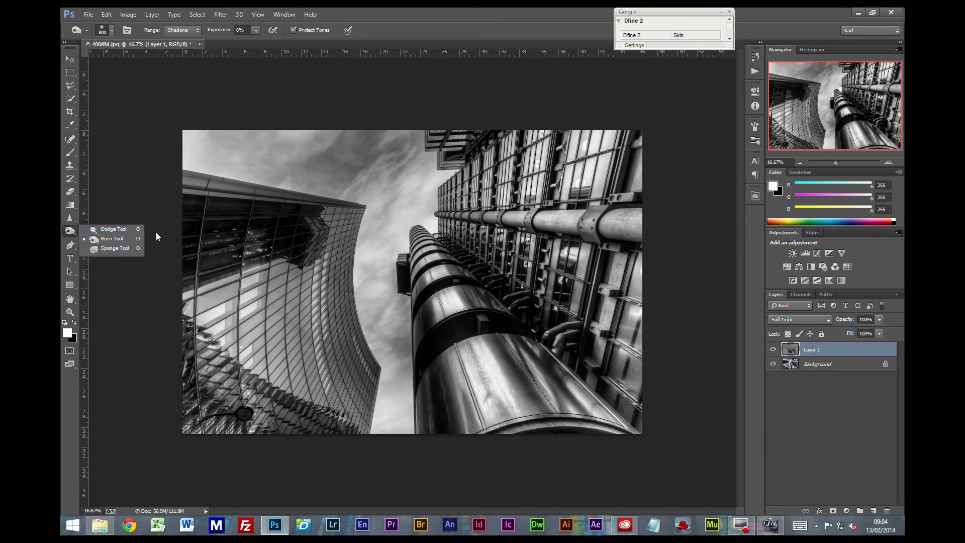
left_click(112, 229)
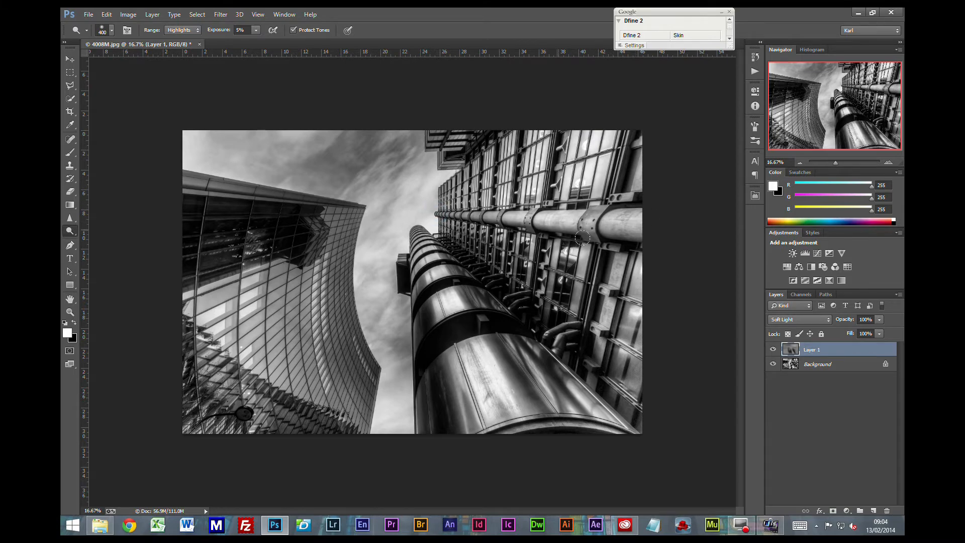
mouse_move(598, 224)
left_mouse_down()
mouse_move(667, 209)
mouse_move(464, 212)
mouse_move(669, 218)
left_mouse_up()
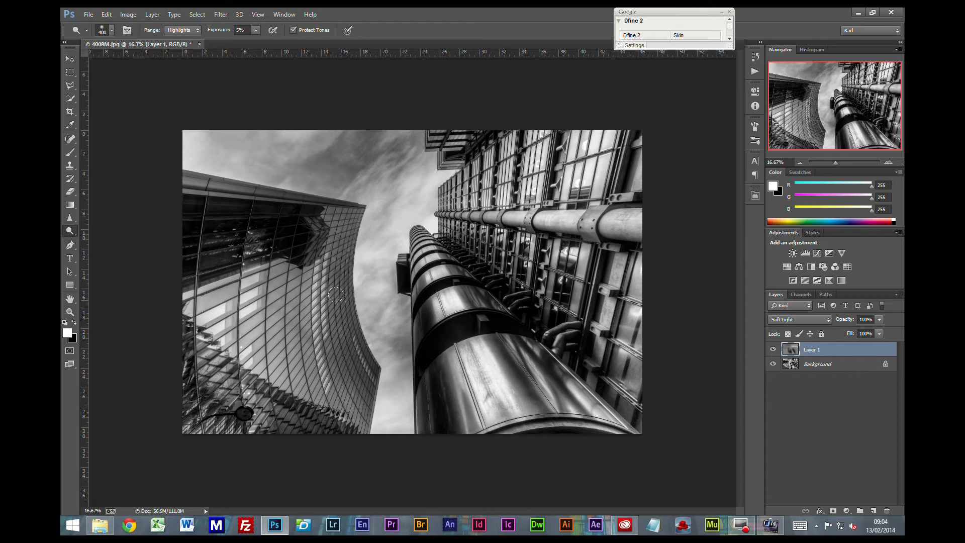
mouse_move(316, 263)
left_mouse_down()
mouse_move(315, 357)
mouse_move(316, 334)
left_mouse_up()
mouse_move(246, 305)
left_mouse_down()
mouse_move(238, 273)
mouse_move(242, 284)
mouse_move(220, 312)
left_mouse_up()
Dodge the highlights along the metal tower, the horizontal pipe and the upper windows of the industrial building.
mouse_move(548, 345)
left_mouse_down()
mouse_move(511, 344)
mouse_move(567, 387)
mouse_move(414, 231)
mouse_move(486, 284)
left_mouse_up()
mouse_move(463, 240)
left_mouse_down()
mouse_move(487, 232)
mouse_move(533, 233)
left_mouse_up()
left_click_drag(507, 226, 572, 255)
mouse_move(454, 204)
left_mouse_down()
mouse_move(494, 164)
mouse_move(516, 197)
left_mouse_up()
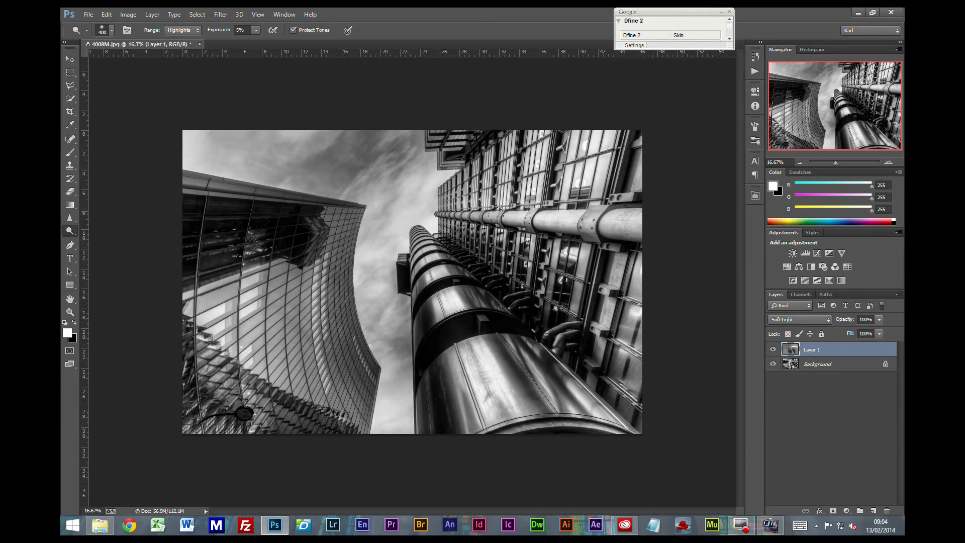
left_click(371, 292)
View the dodge and burn strokes on Layer 1 in Normal blend mode, and return the layer to Soft Light.
left_click(806, 321)
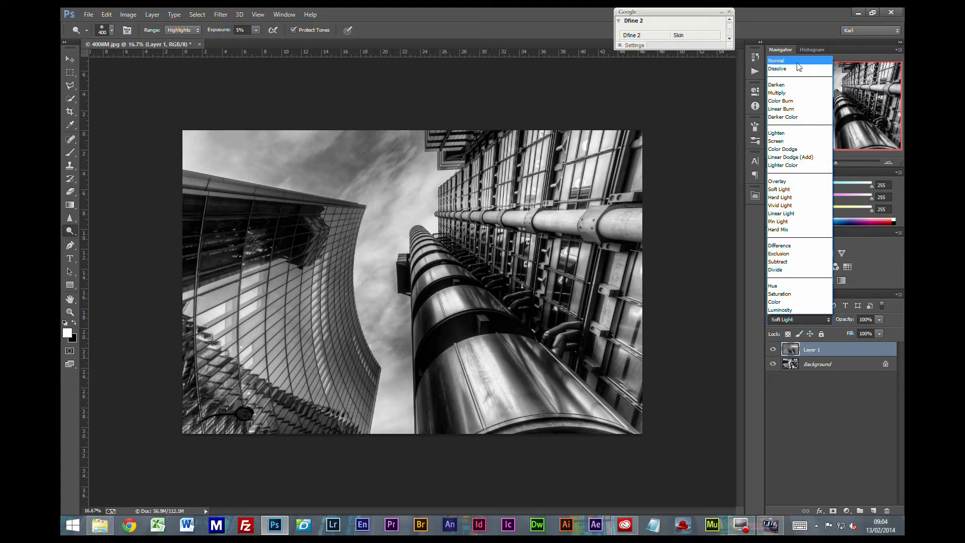
left_click(784, 60)
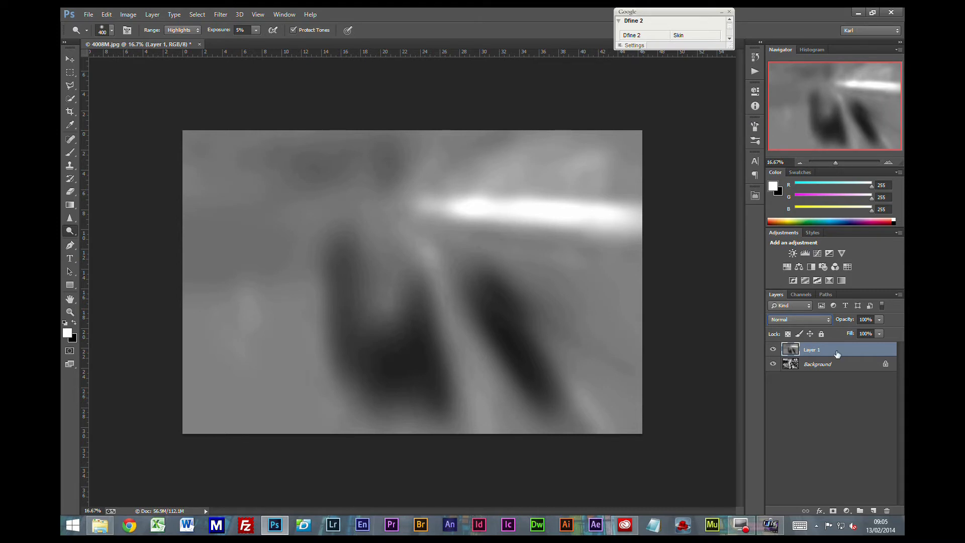
left_click(824, 320)
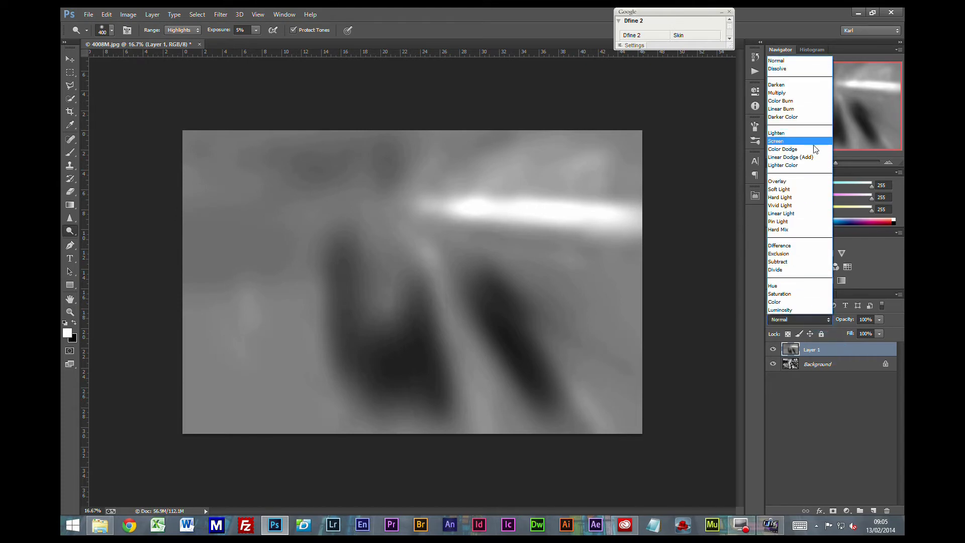
left_click(790, 189)
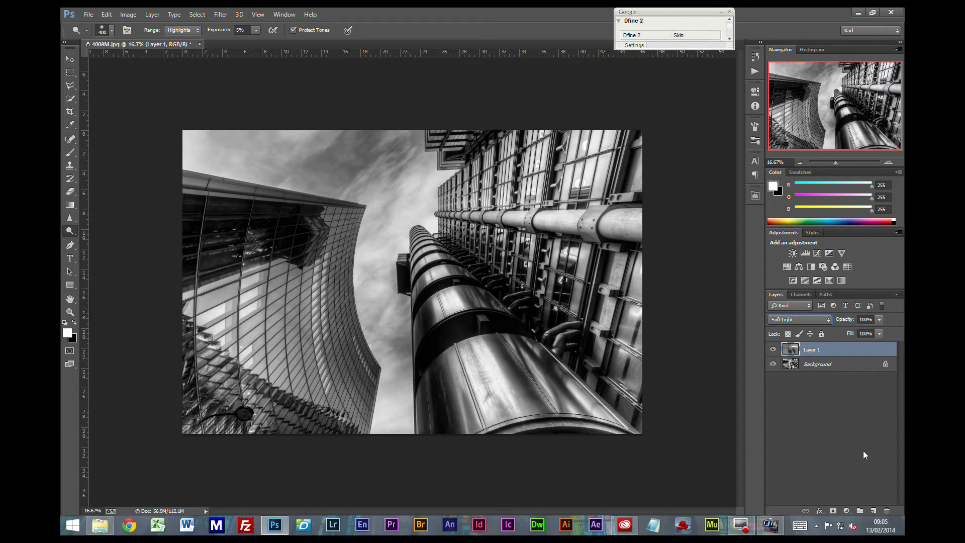
Check Layer 1's opacity at 100% and toggle its visibility to compare the image with and without dodging and burning.
left_click(880, 321)
left_click_drag(870, 332, 885, 337)
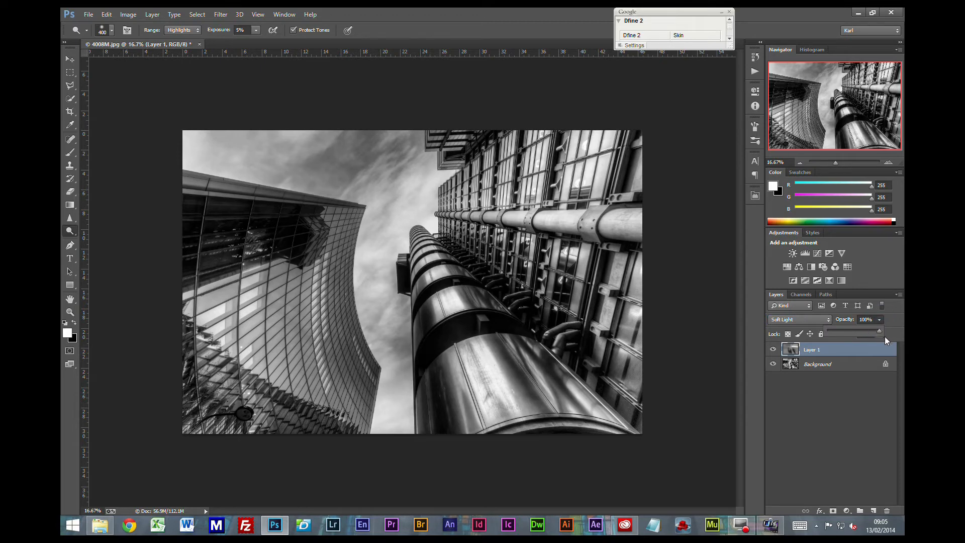
left_click(774, 351)
left_click(774, 351)
left_click(774, 350)
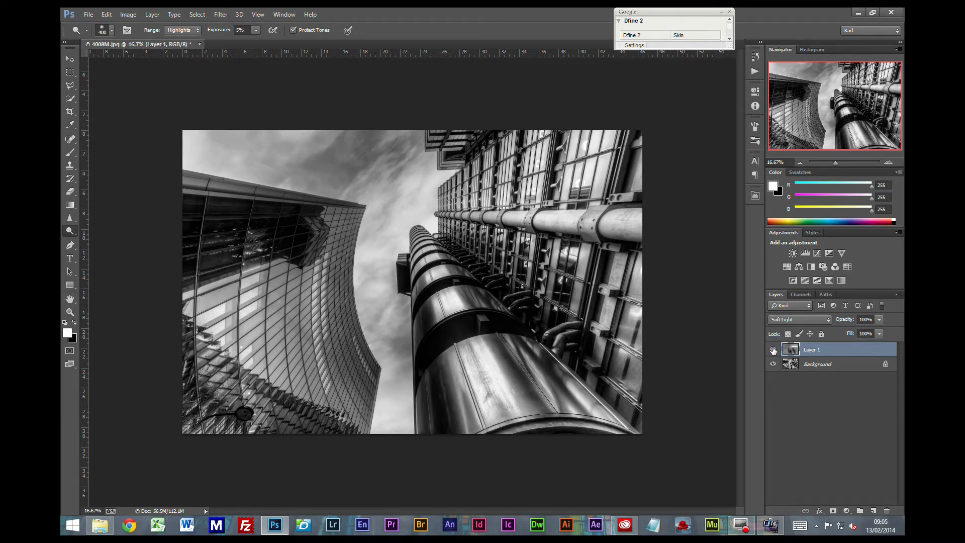
left_click(774, 350)
left_click(774, 350)
left_click(774, 351)
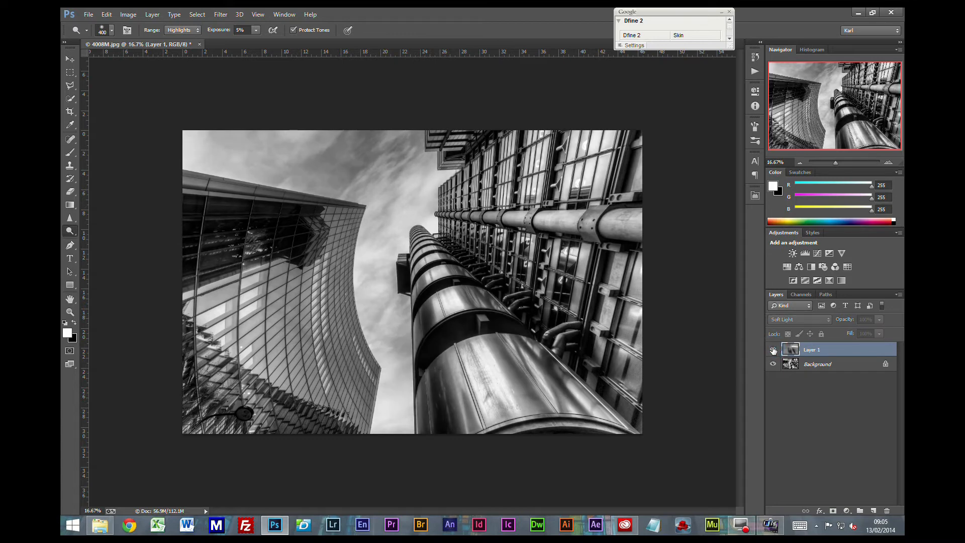
left_click(774, 350)
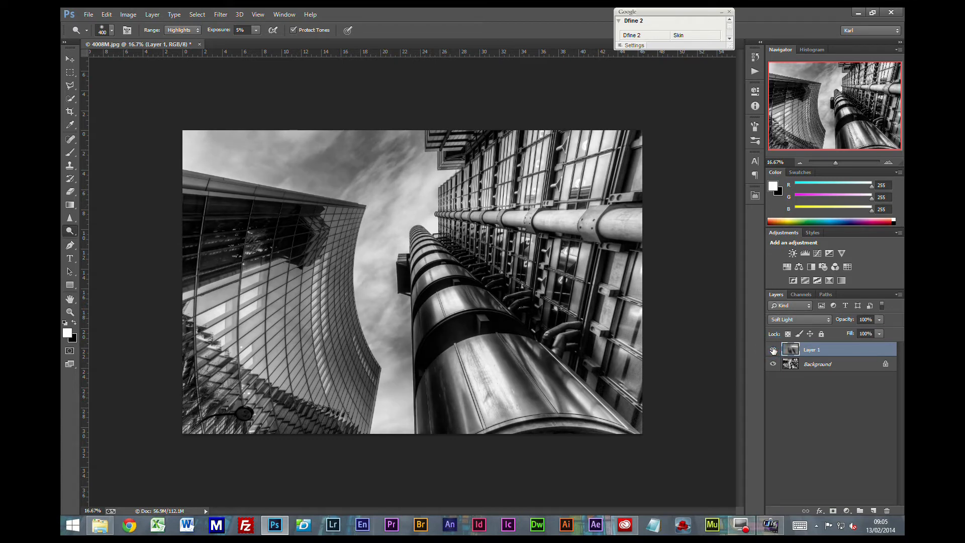
left_click(773, 350)
left_click(774, 351)
left_click(773, 349)
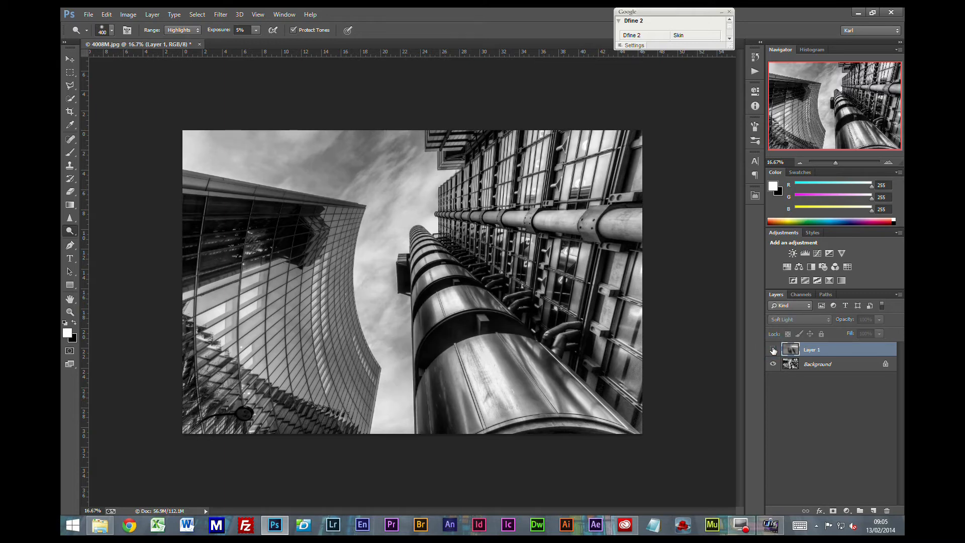
left_click(773, 349)
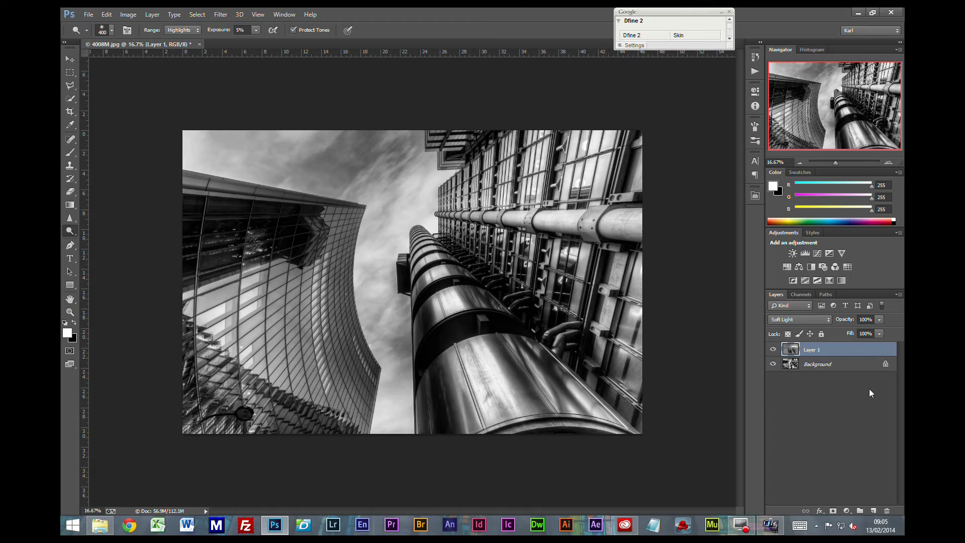
Stamp all visible layers into a new top layer, and hide Layer 1 and the Background.
key("ctrl+shift+alt+e")
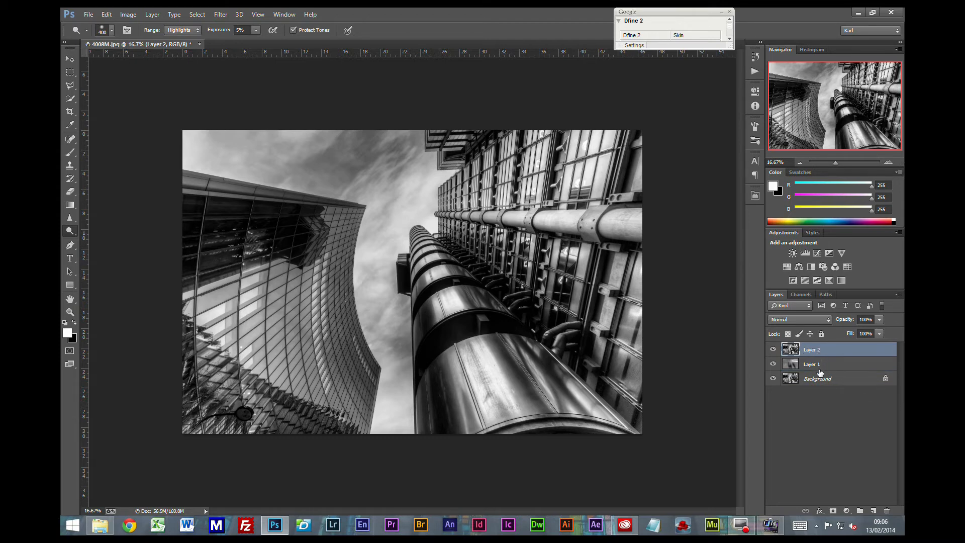
left_click(774, 365)
left_click(773, 378)
Duplicate the stamped Layer 2 and set the copy's blend mode to Soft Light.
key("ctrl+j")
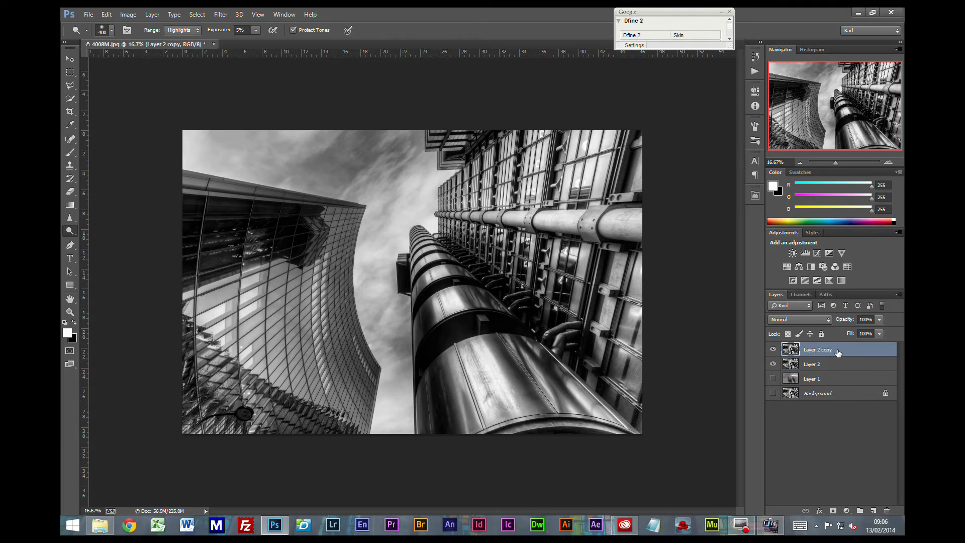
left_click(811, 320)
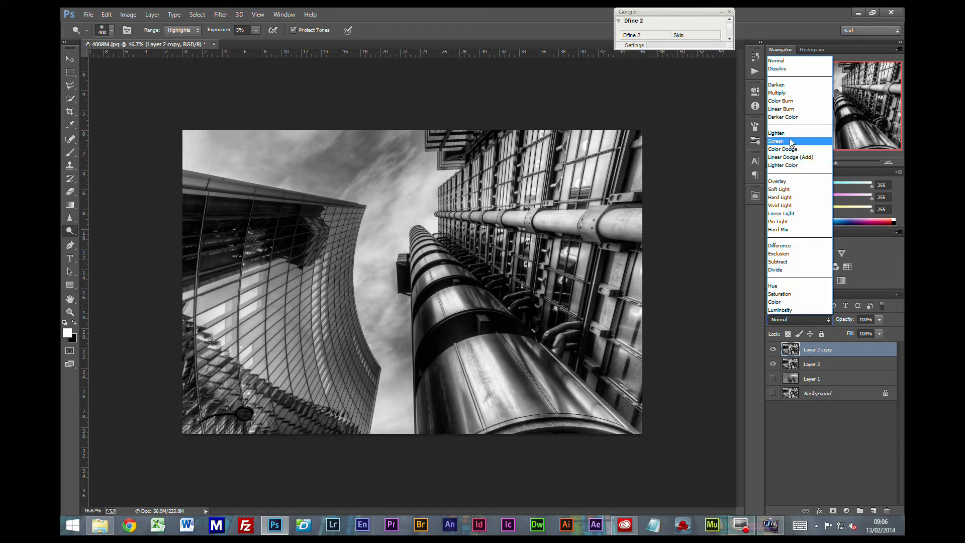
left_click(788, 191)
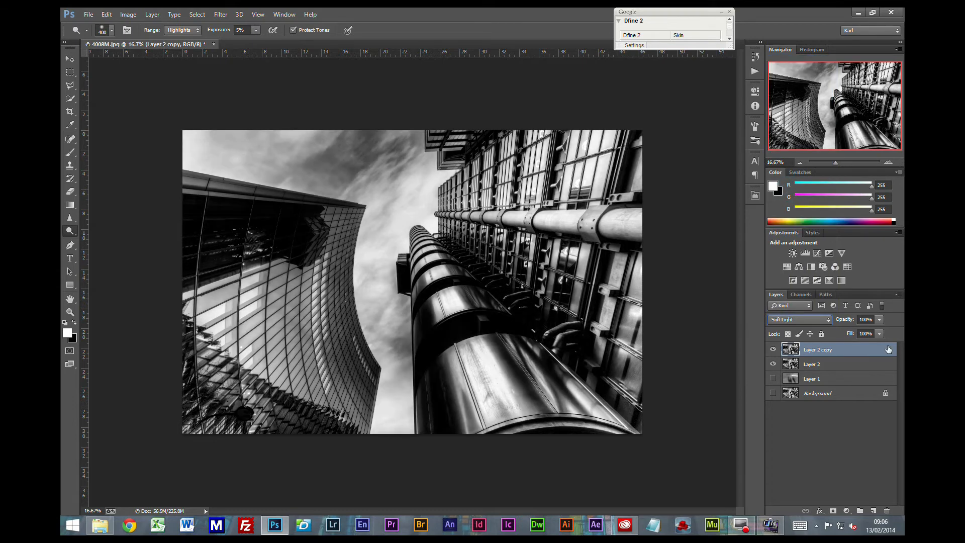
Lower the Layer 2 copy's opacity to 10% and toggle its visibility to compare the contrast effect.
left_click(879, 320)
left_click_drag(863, 335, 830, 335)
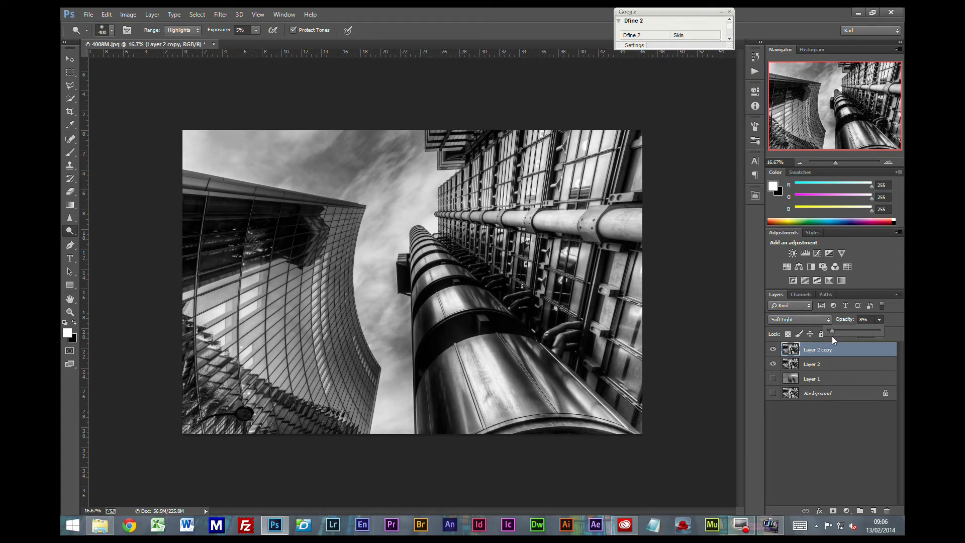
left_click_drag(832, 336, 833, 335)
left_click(773, 354)
left_click(773, 353)
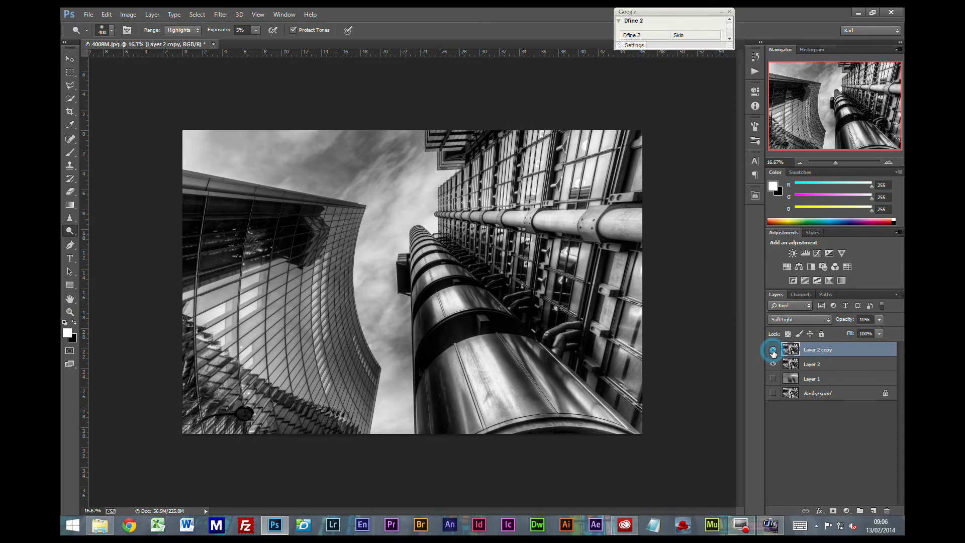
left_click(773, 350)
left_click(773, 351)
Set the Layer 2 copy's opacity to 43% and compare the image with and without it.
left_click(878, 320)
left_click(773, 351)
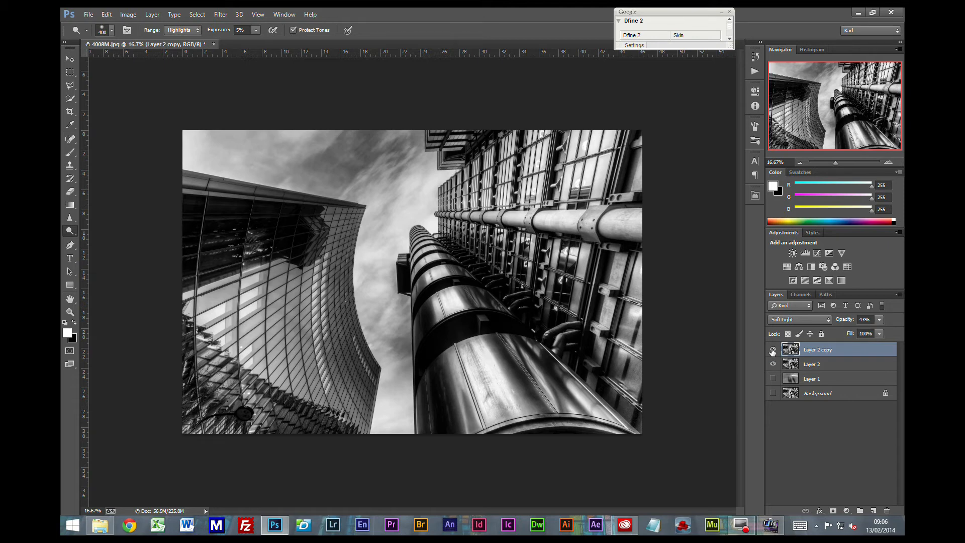
left_click(774, 351)
Add a Levels adjustment layer above Layer 2 copy and make its mask active for painting with the Brush tool.
key("b")
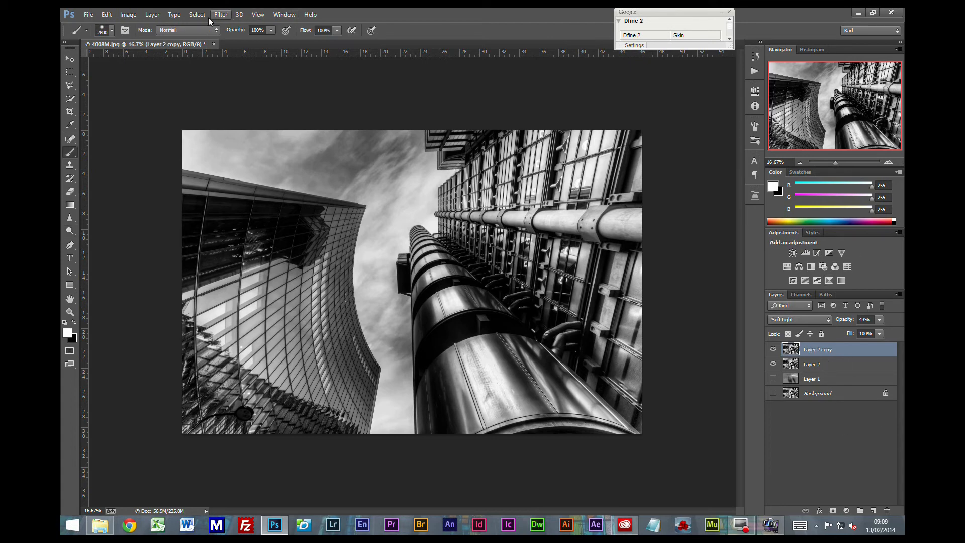
left_click(803, 254)
left_click(815, 350)
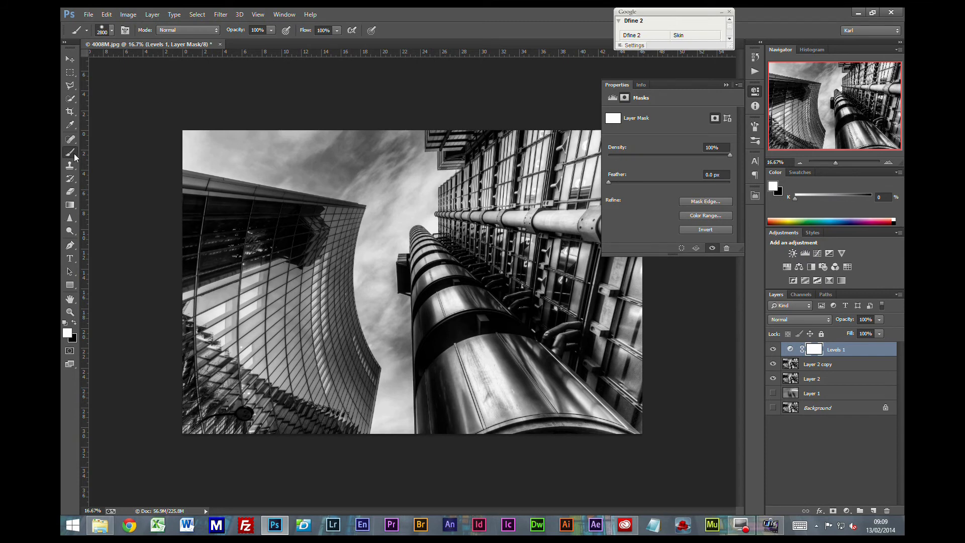
Paint a large soft black oval over the centre of the Levels mask, leaving the edges white, and view the mask on its own.
left_click(75, 322)
left_click(813, 352)
left_click(302, 283)
key("ctrl+i")
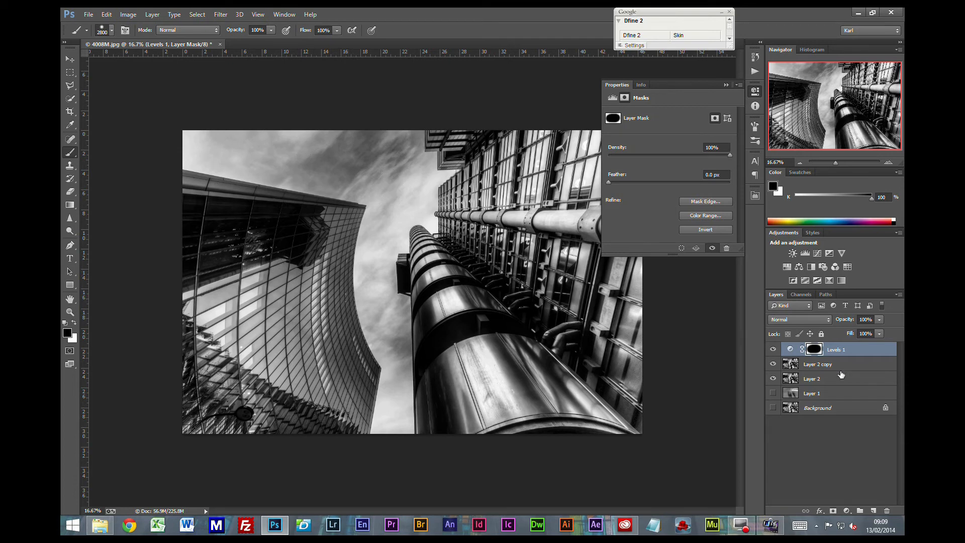
left_click(815, 351, "alt")
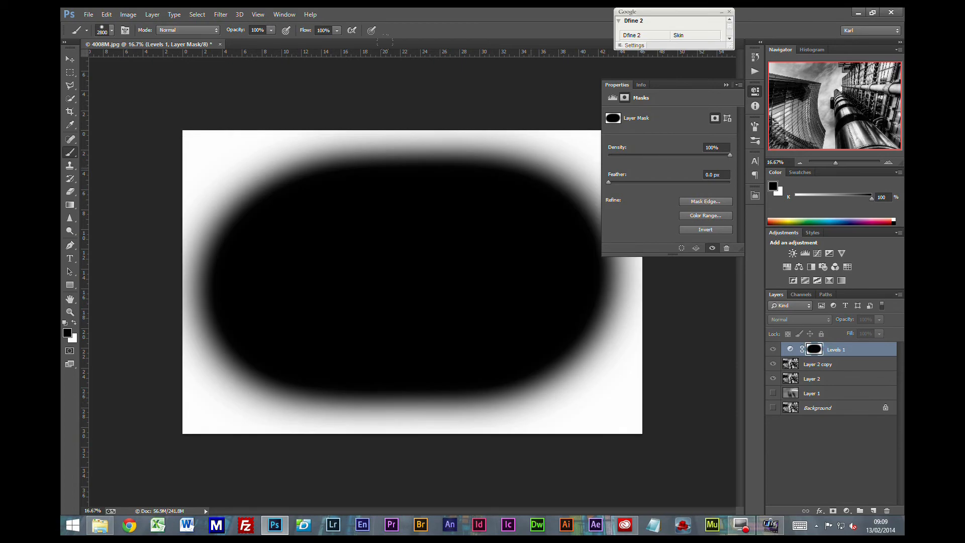
left_click(815, 351, "alt")
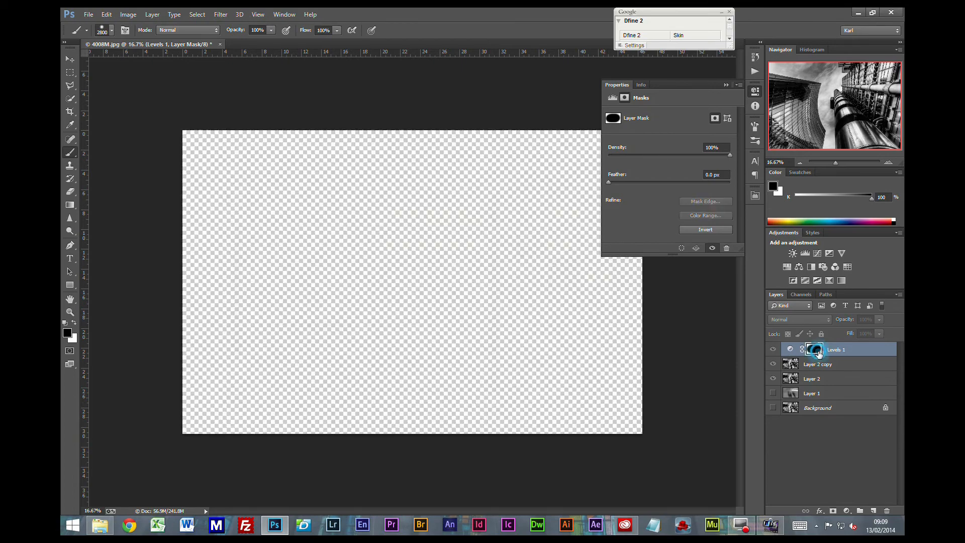
Set the Levels shadow input to 34 and midtones to 0.73, and compare the image with and without the adjustment.
left_click(790, 350)
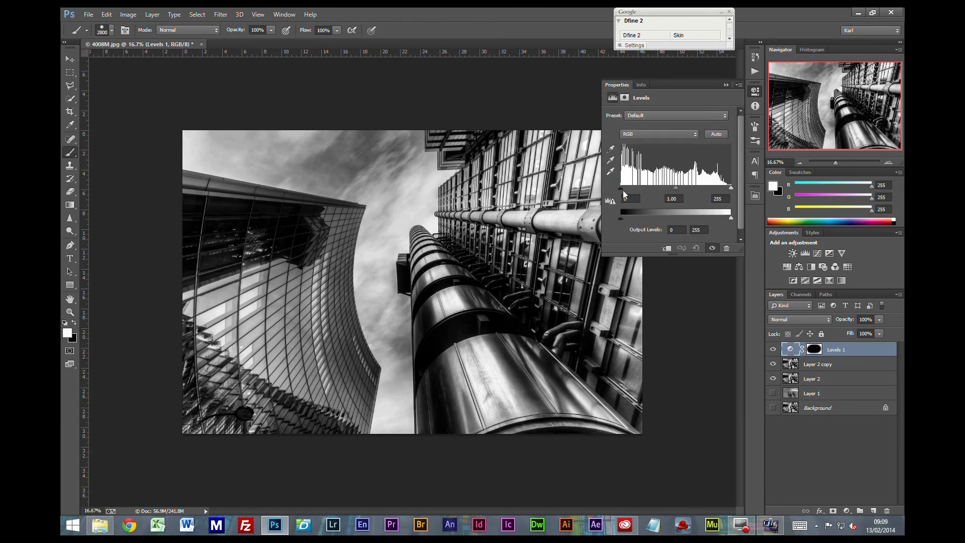
left_click_drag(620, 189, 693, 190)
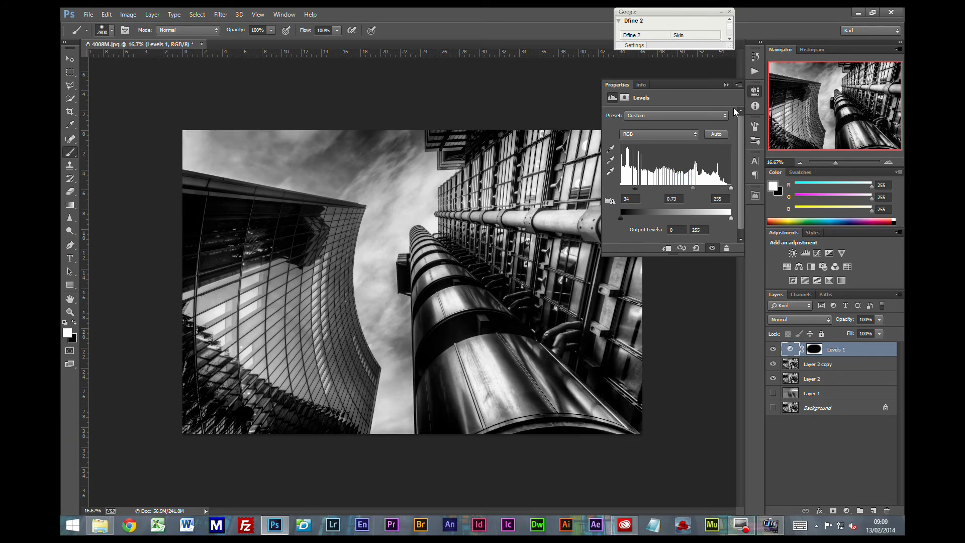
left_click(726, 85)
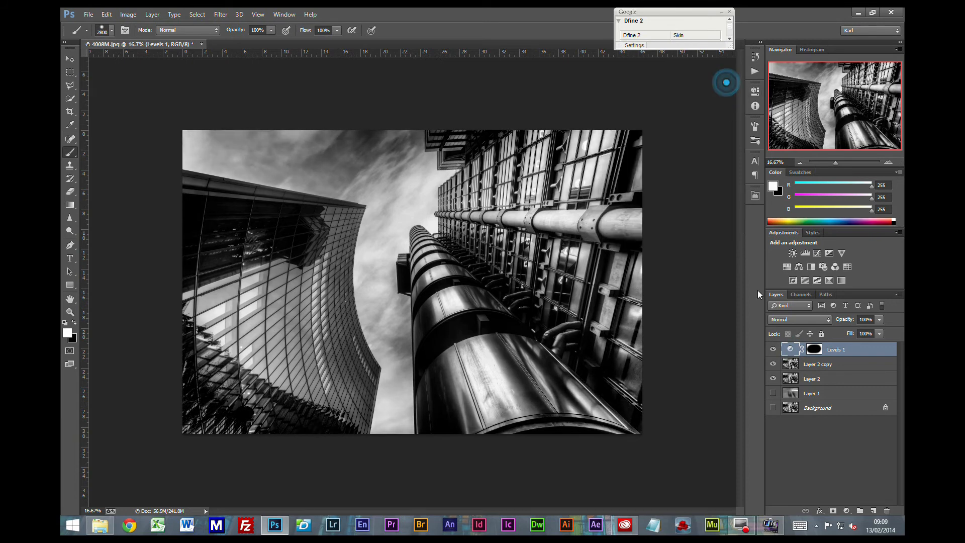
left_click(773, 349)
left_click(773, 350)
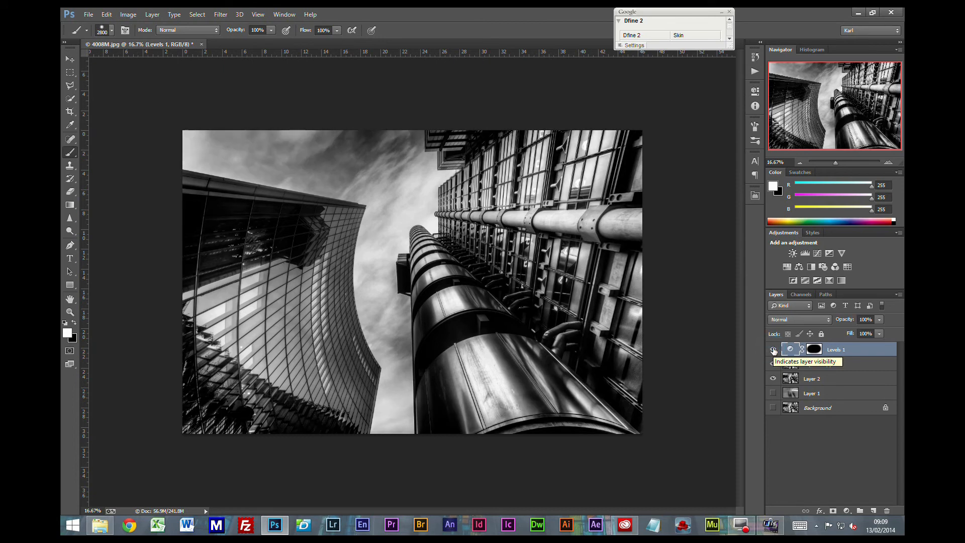
Reduce the Levels 1 layer's opacity to 62% and toggle its visibility to compare the edge darkening.
left_click(880, 319)
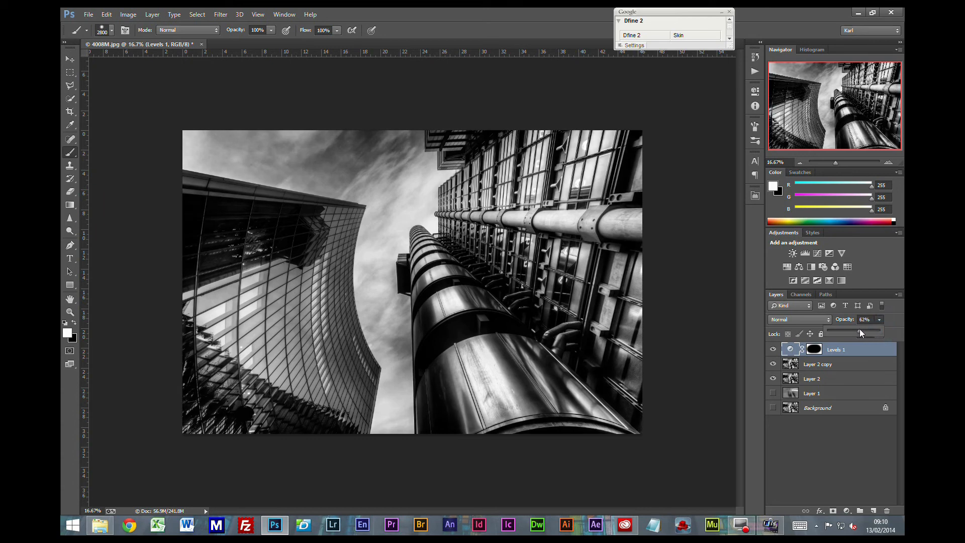
left_click(773, 349)
left_click(770, 349)
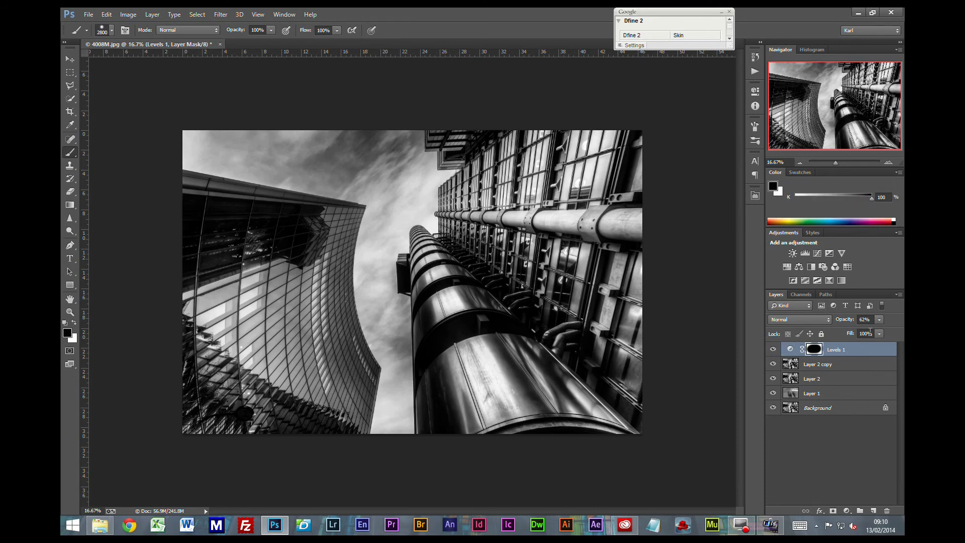
Examine the layer merge and flatten commands and the file formats available in Save As, and leave without saving.
left_click(897, 295)
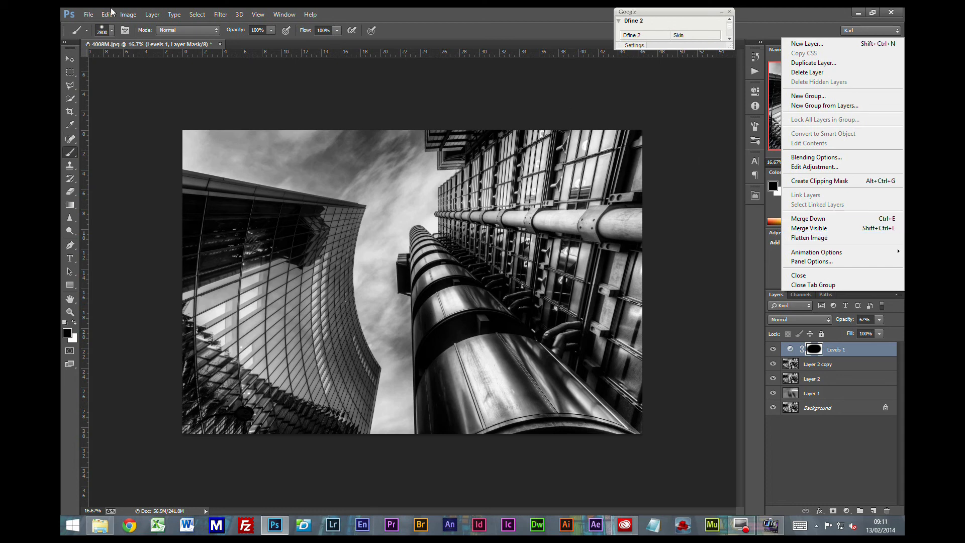
left_click(88, 15)
left_click(89, 15)
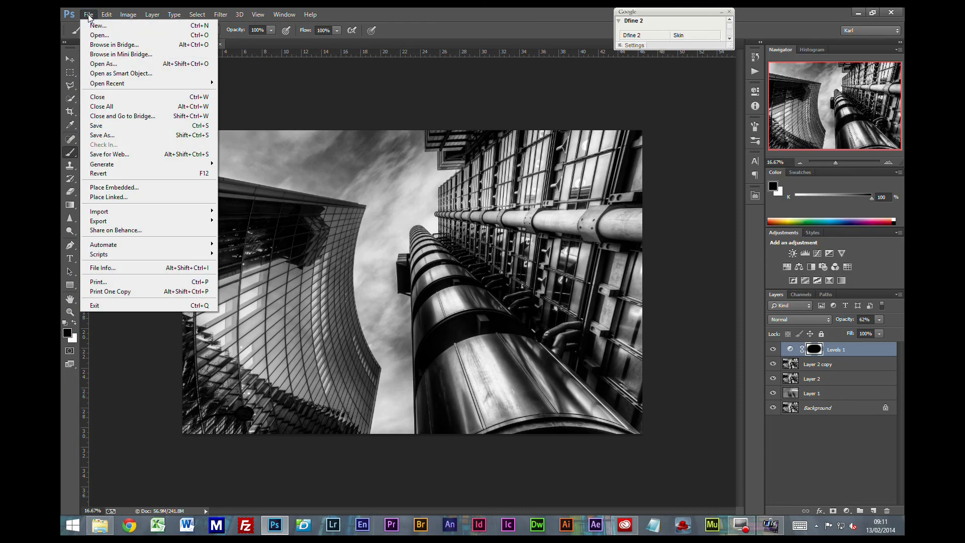
left_click(102, 135)
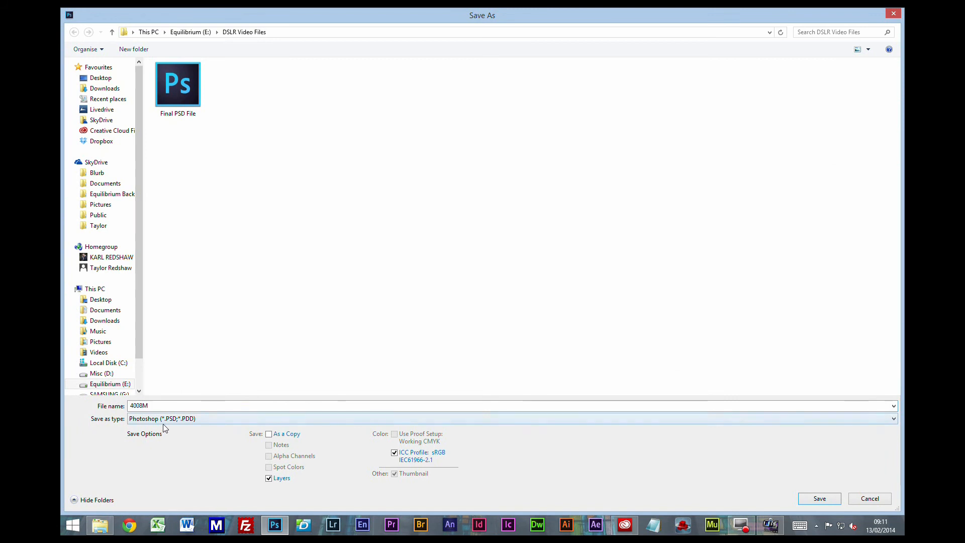
left_click(162, 419)
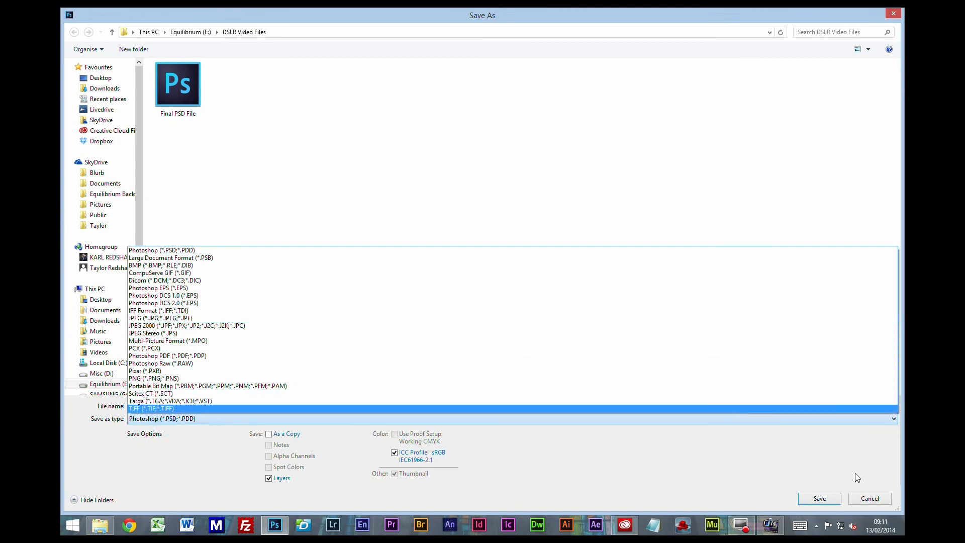
left_click(864, 499)
left_click(864, 500)
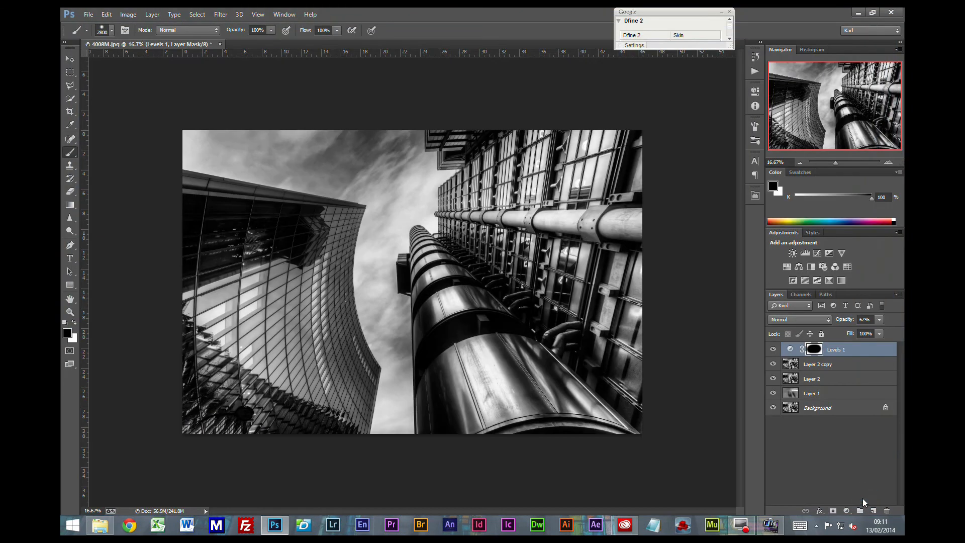